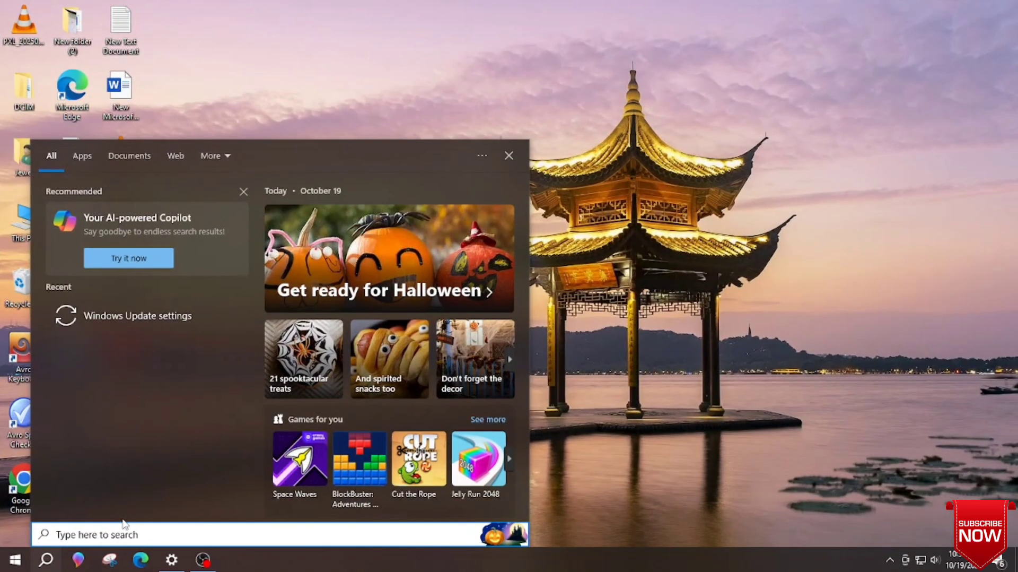
Search for 'windows upd' and open the Windows Update settings page
text(windows upd)
click(180, 270)
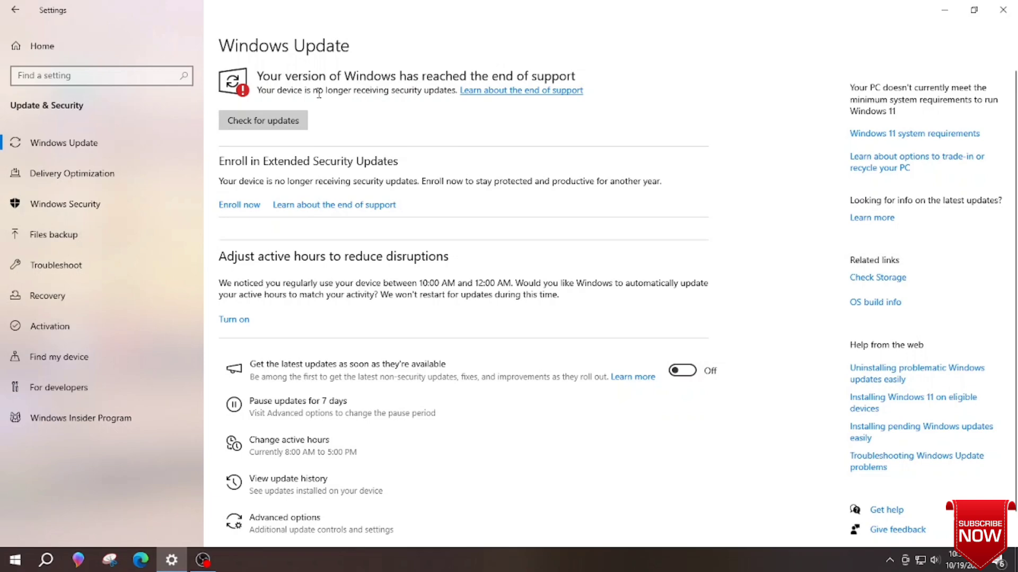
drag(350, 93, 302, 91)
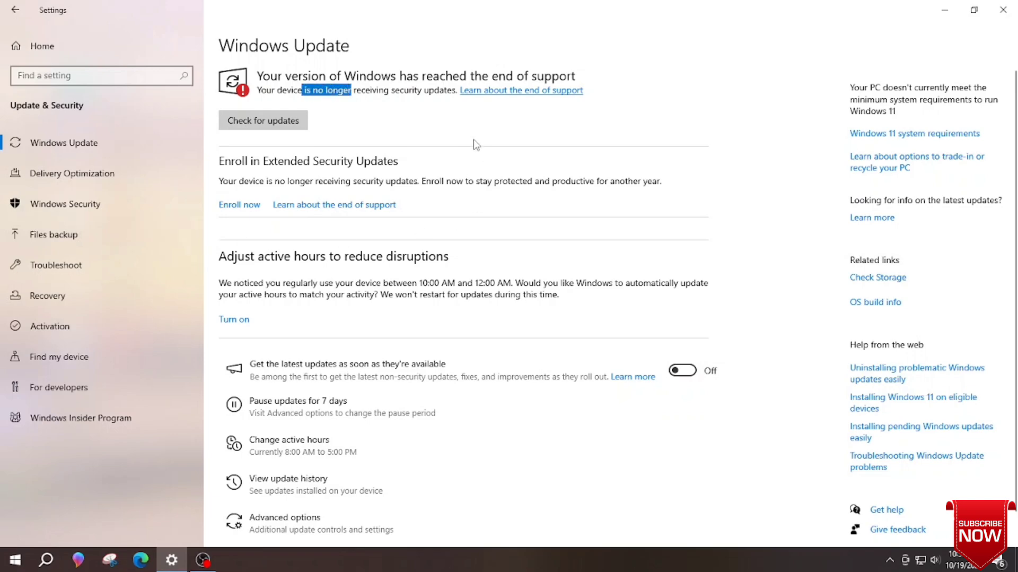
click(417, 134)
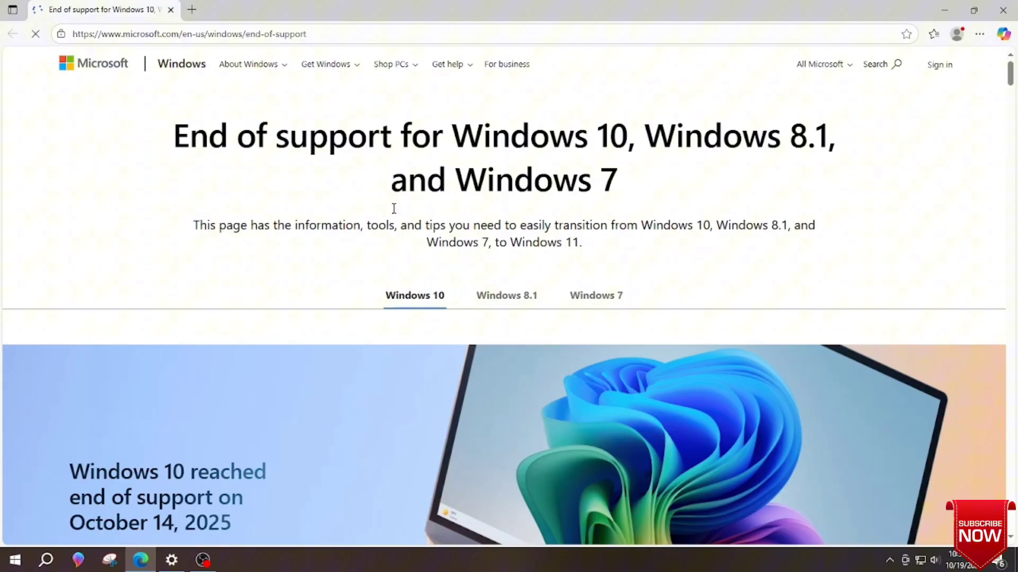
Highlight the end-of-support intro paragraph, then scroll down to 'Upgrade now to Windows 11'
drag(587, 242, 193, 224)
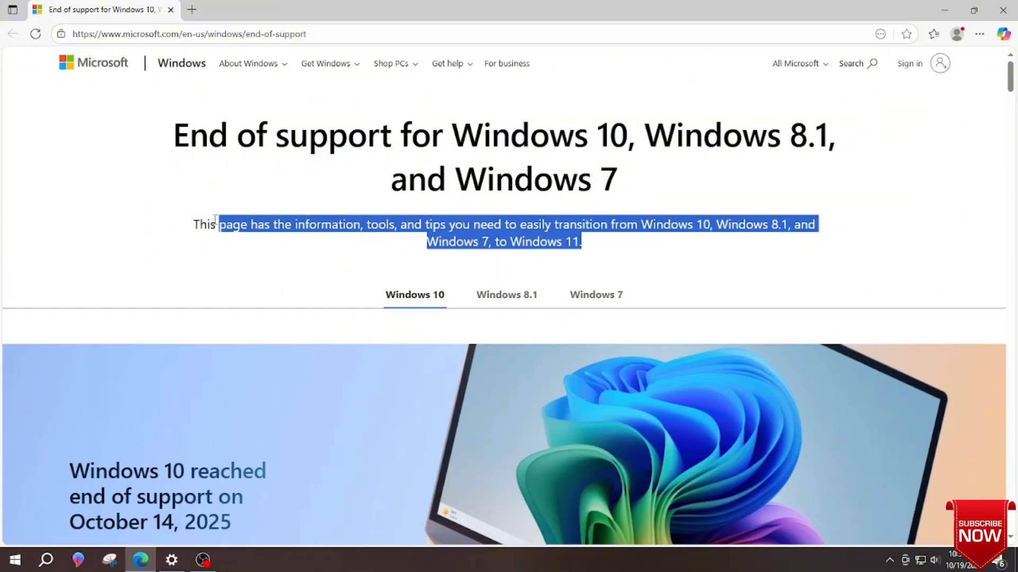
click(655, 273)
scroll(655, 273, down, 1)
scroll(606, 314, down, 3)
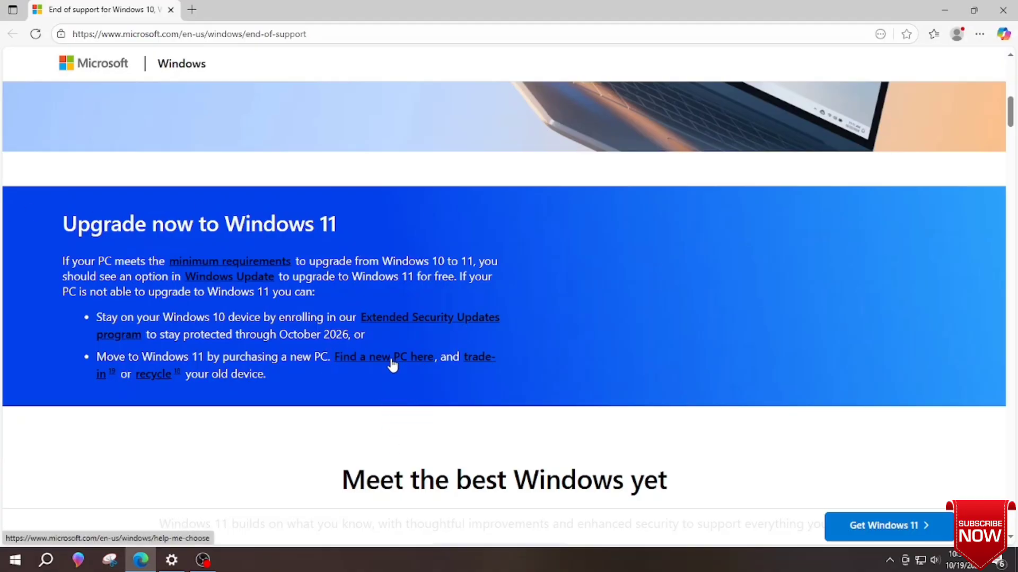
Open the 'Find a new PC here' page and look over the quiz
click(392, 364)
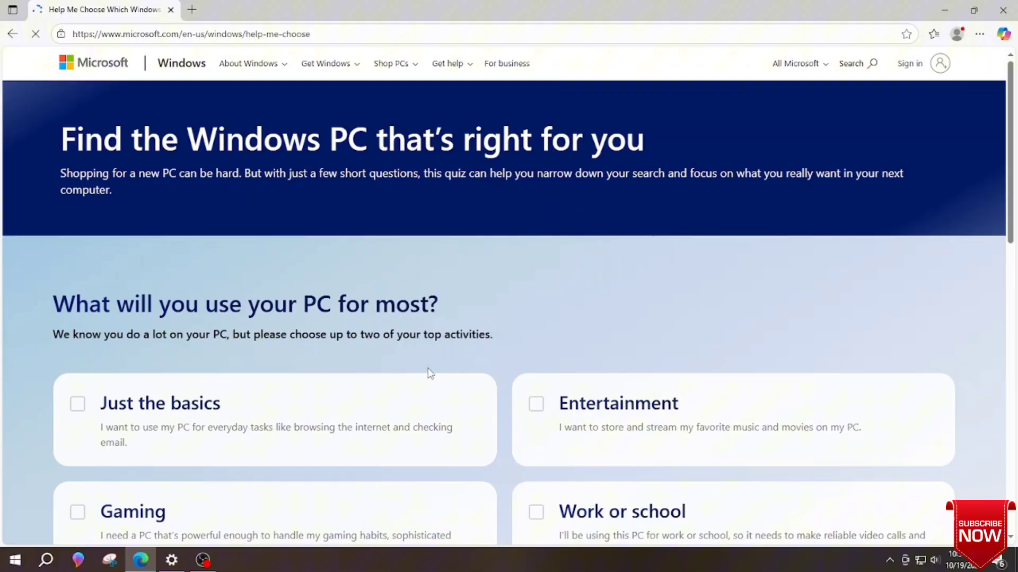
scroll(355, 372, down, 2)
scroll(459, 369, down, 1)
scroll(436, 343, down, 3)
scroll(416, 357, up, 1)
scroll(416, 354, up, 1)
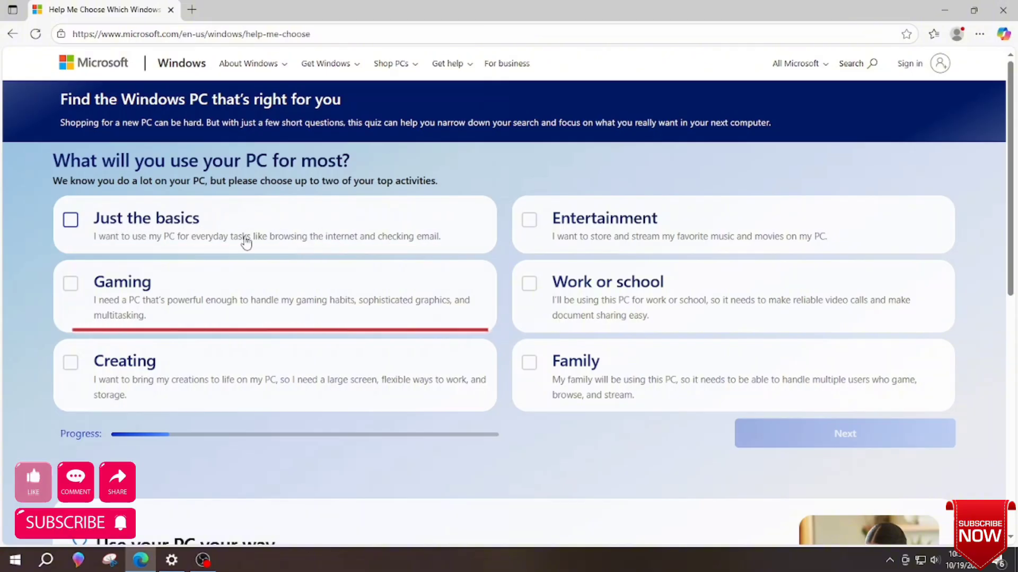
Answer Just the basics and Light workload, then review the 1920 x 1080 recommendation
click(116, 237)
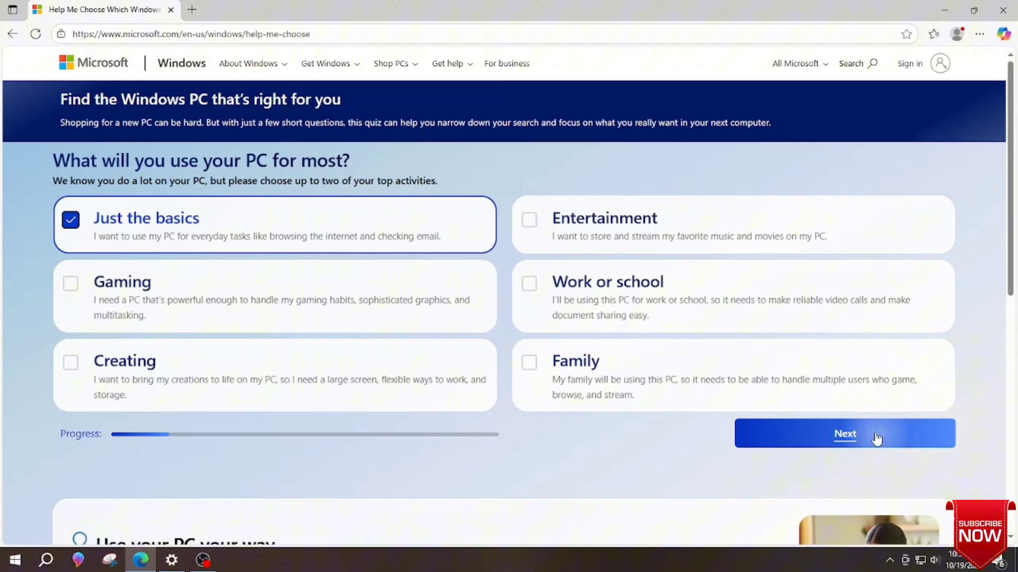
click(874, 437)
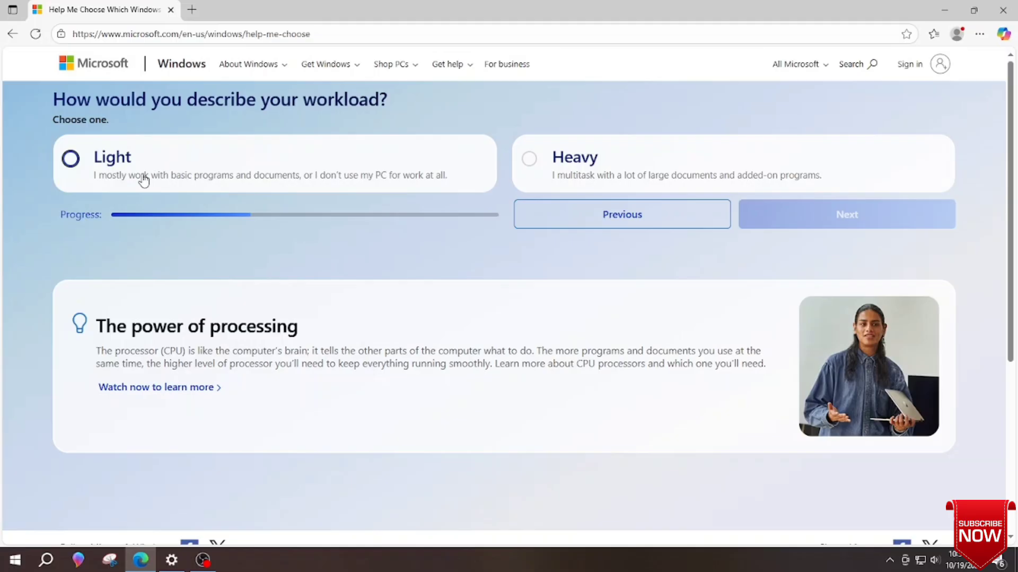
click(70, 159)
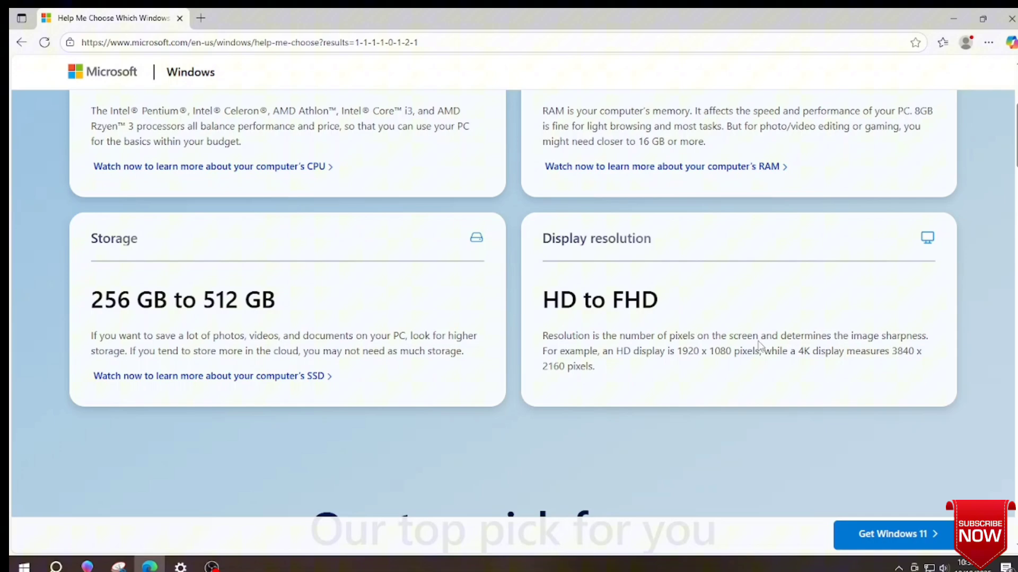
drag(740, 351, 670, 351)
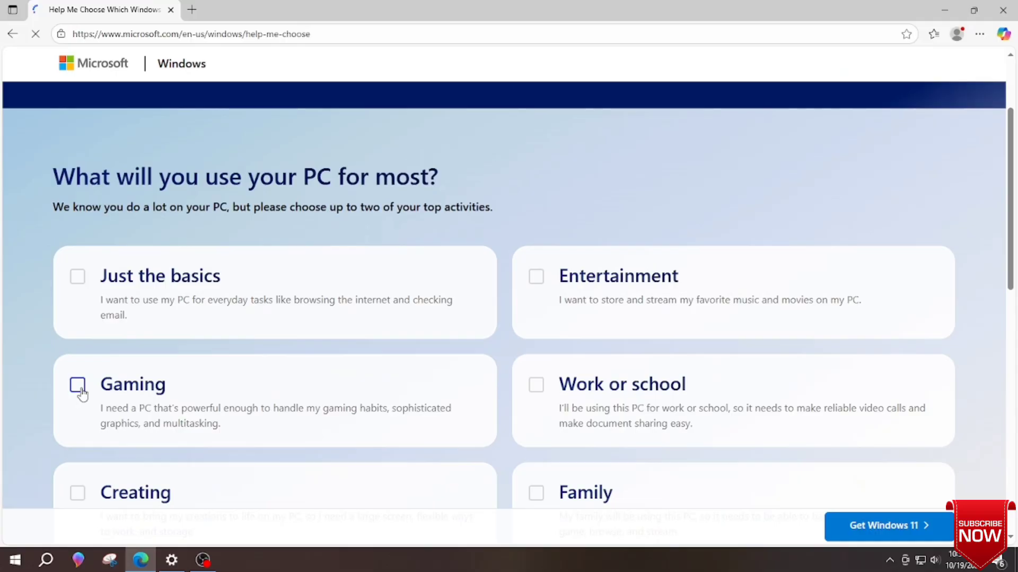
Restart the quiz choosing Gaming as main use and Complex and realistic games
scroll(82, 394, down, 3)
scroll(191, 424, up, 2)
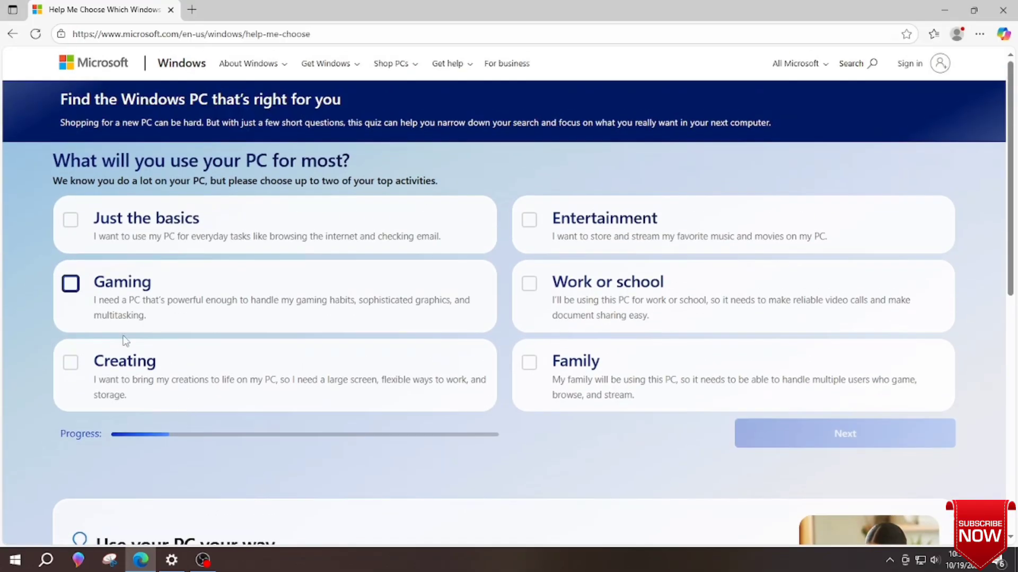
click(128, 318)
click(843, 432)
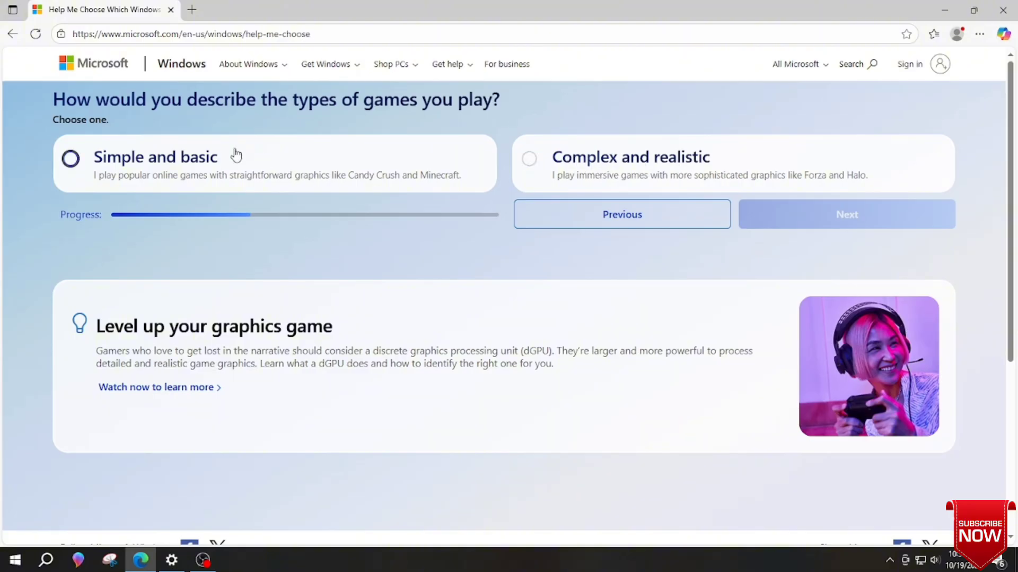
click(533, 164)
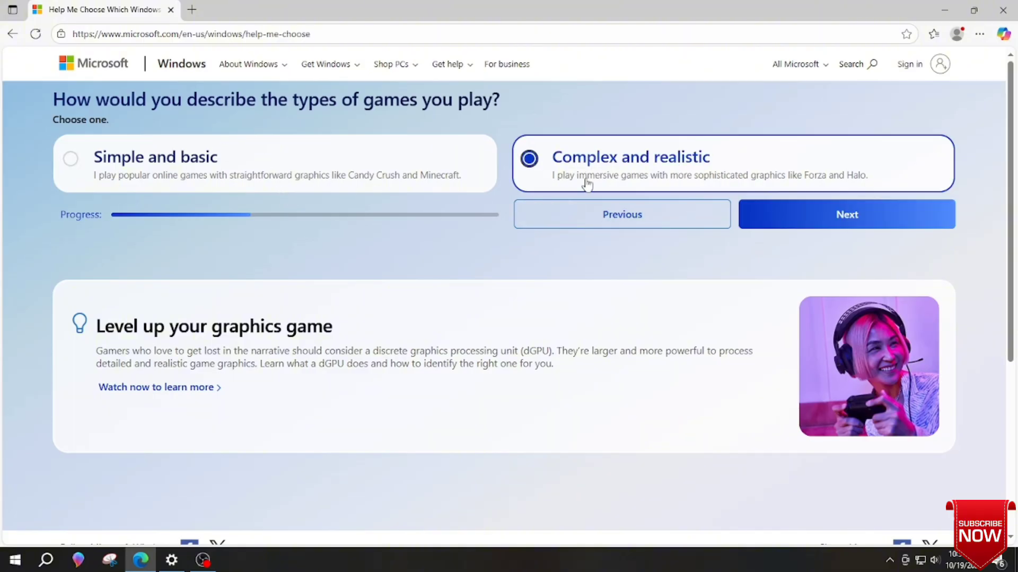
click(843, 217)
Answer Always at my desk, On my PC and Larger screen size, then get recommendations
click(91, 160)
click(807, 287)
click(578, 165)
click(845, 213)
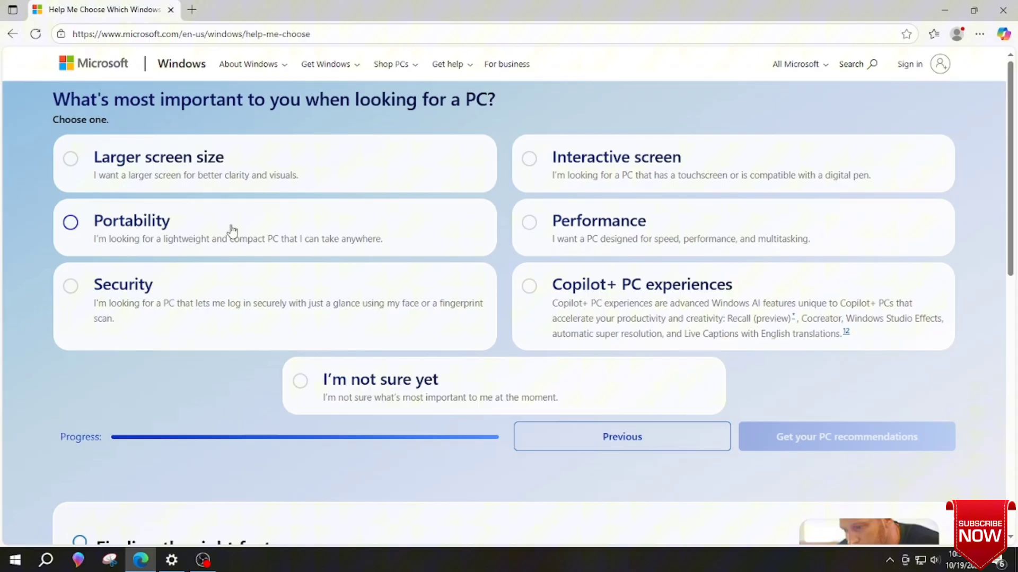
click(79, 159)
click(848, 440)
Review the gaming results, highlighting the recommended graphics card families
scroll(442, 254, down, 1)
scroll(245, 293, down, 1)
scroll(231, 332, down, 4)
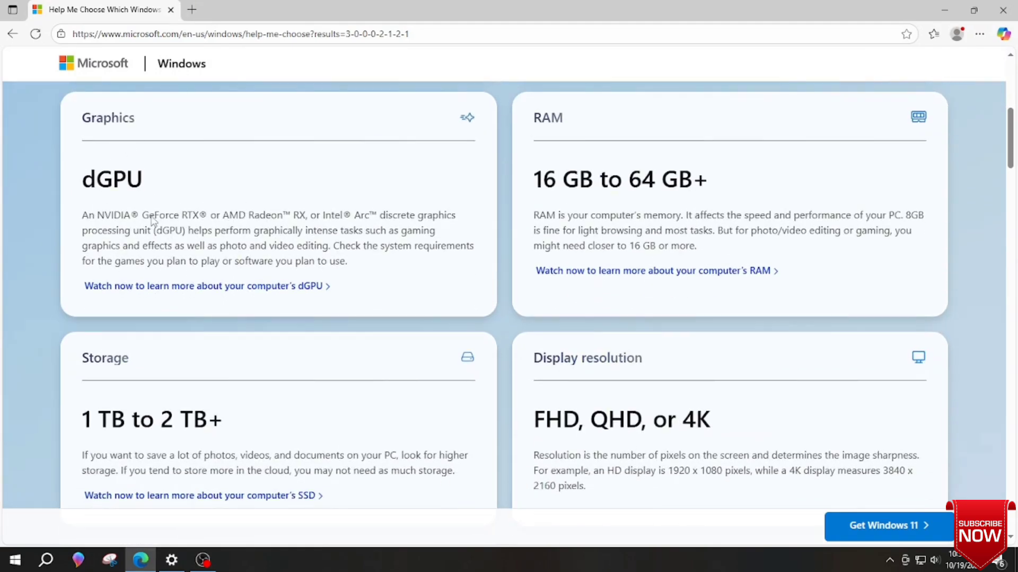
drag(151, 217, 339, 216)
click(381, 253)
scroll(615, 234, down, 4)
scroll(603, 239, up, 5)
key(alt+Tab)
Enroll in Extended Security Updates and choose 'Create one!' at the Microsoft sign-in prompt
click(236, 210)
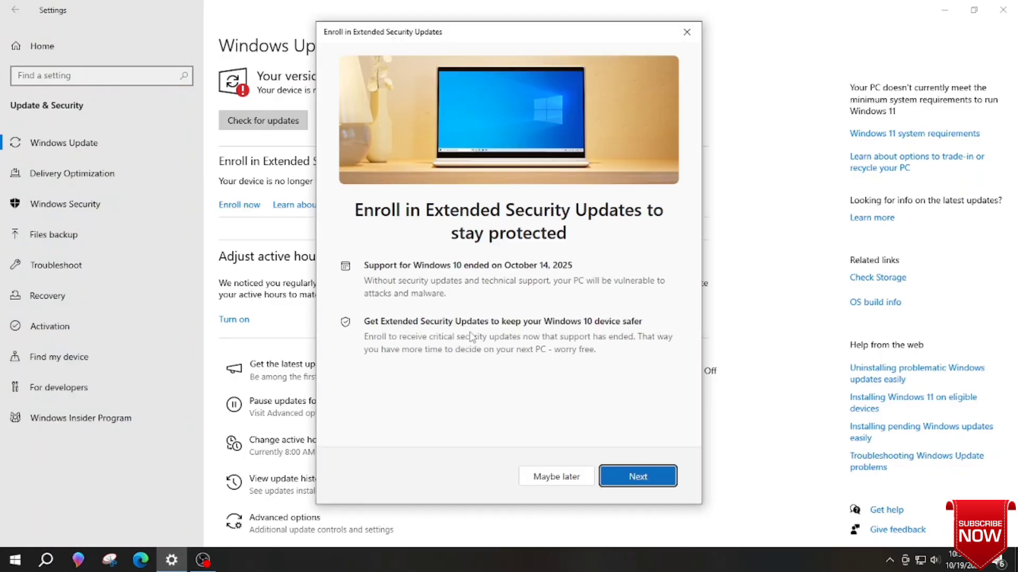
click(639, 477)
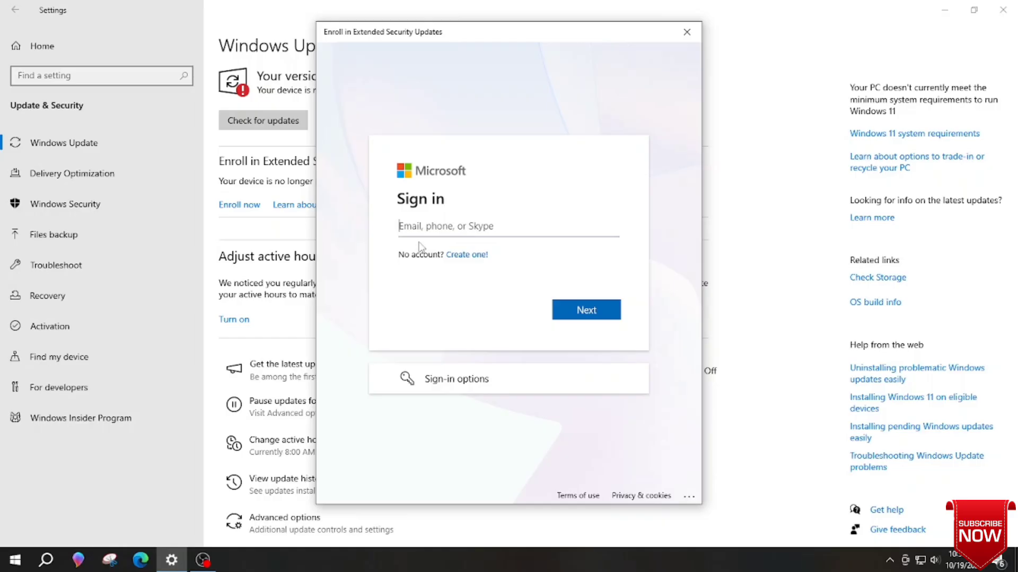
click(462, 260)
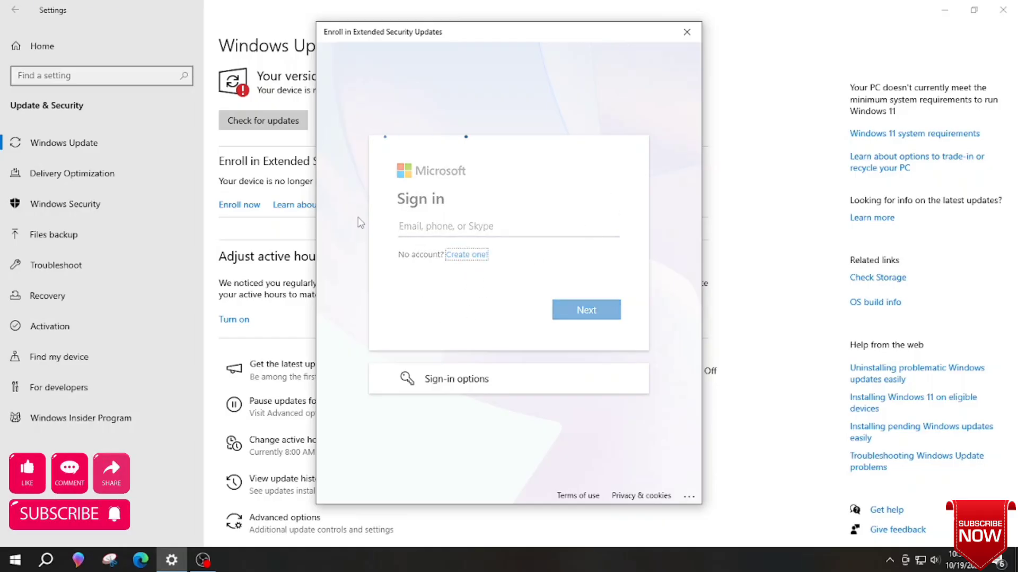